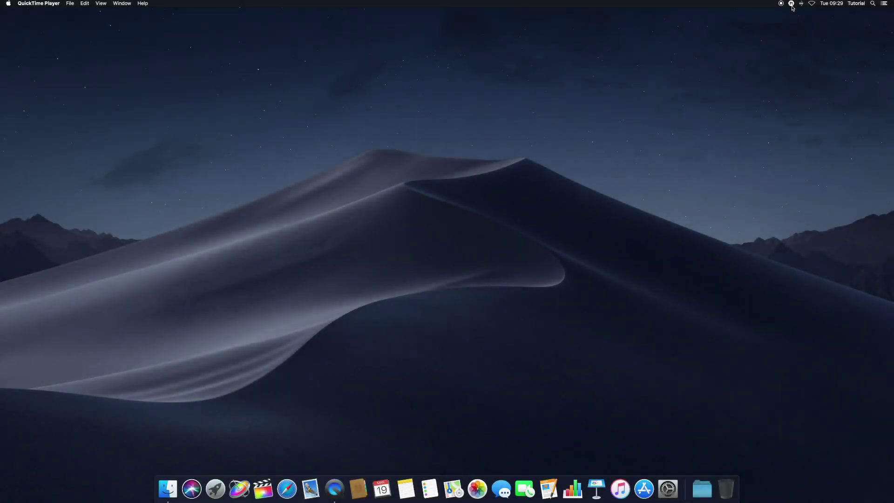
- Install the mO2 - Template 08 template from mInstaller, then launch Final Cut Pro
{"action": "left_click", "coordinate": [792, 6]}
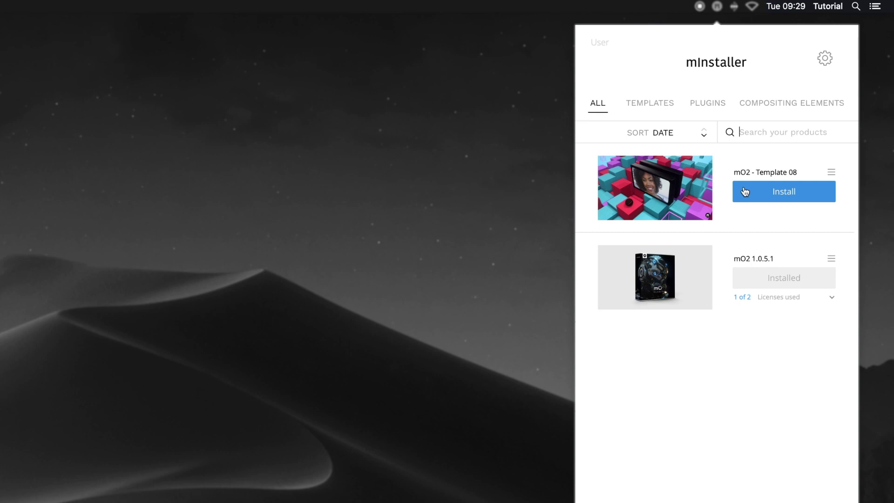
{"action": "left_click", "coordinate": [745, 192]}
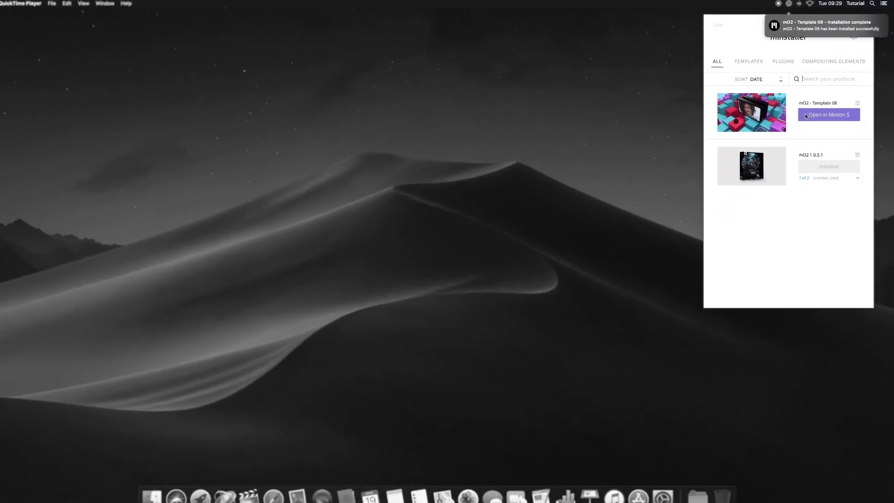
{"action": "left_click", "coordinate": [264, 489]}
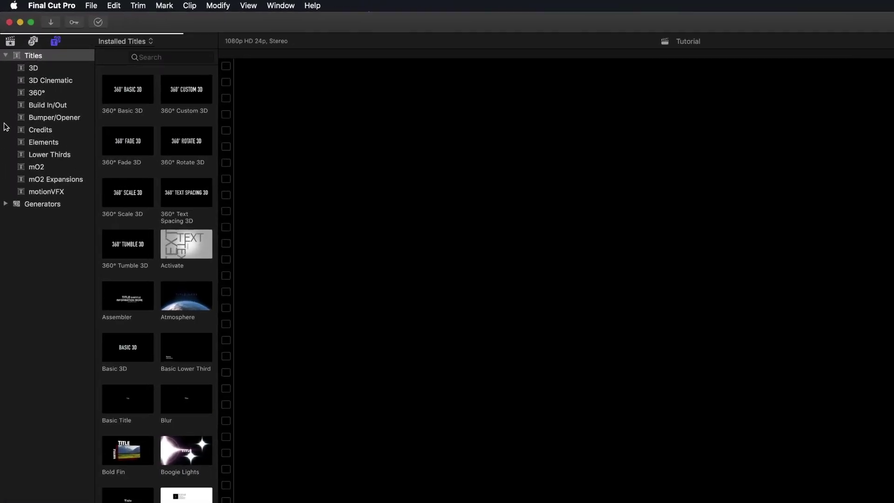
- Drag the Project 08 title from Titles > mO2 Expansions onto the timeline
{"action": "left_click", "coordinate": [5, 203]}
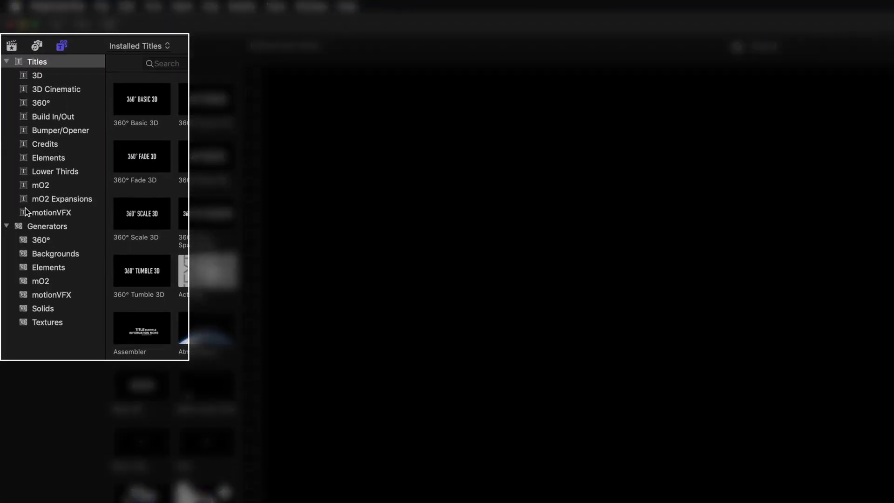
{"action": "left_click", "coordinate": [24, 180]}
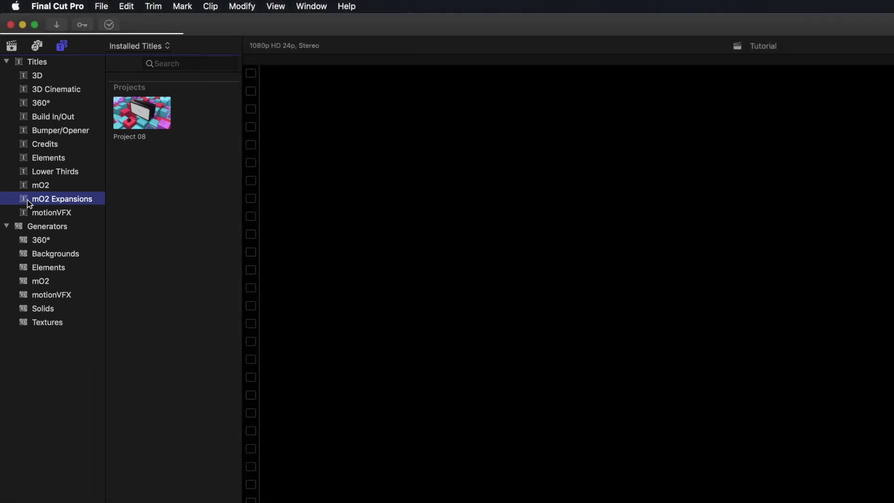
{"action": "left_click_drag", "start_coordinate": [118, 121], "coordinate": [17, 502]}
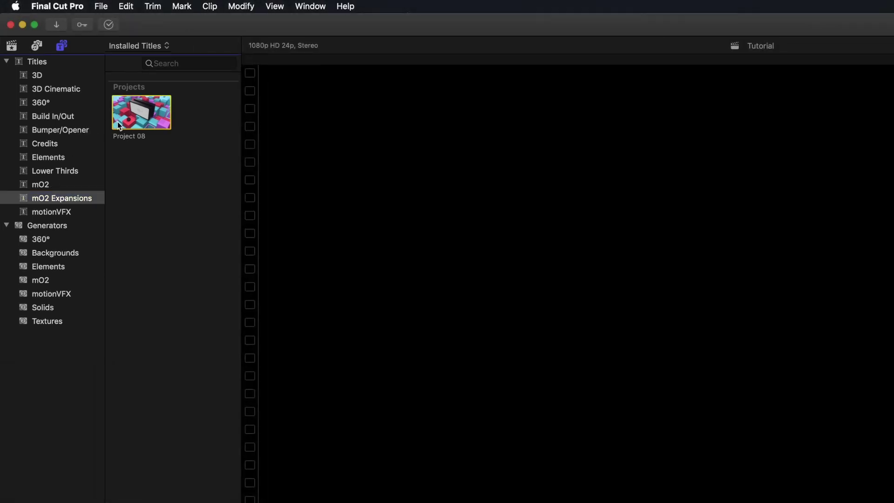
{"action": "left_click_drag", "start_coordinate": [11, 438], "coordinate": [12, 438]}
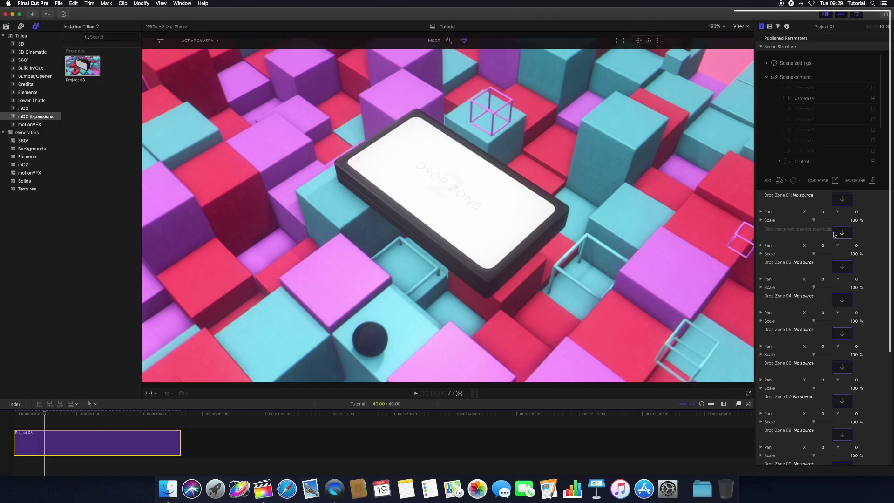
- Assign the library clip Footage 2 to Drop Zone 02 with Apply Clip
{"action": "left_click", "coordinate": [836, 233]}
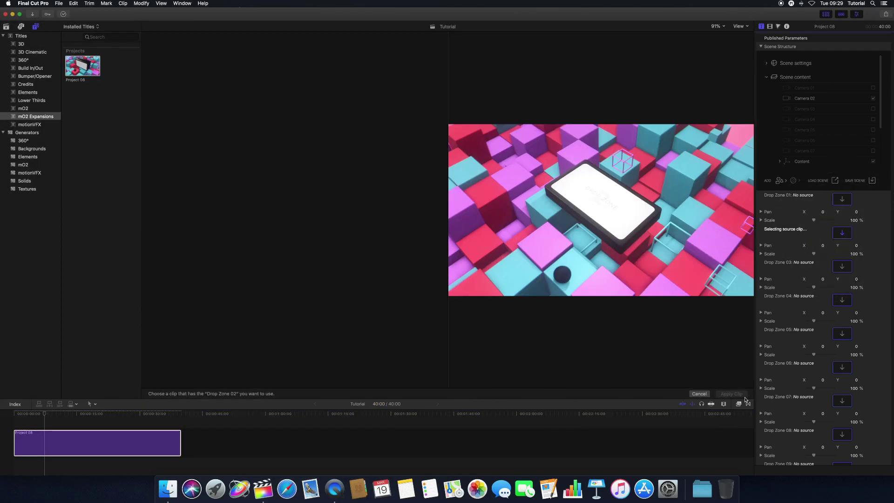
{"action": "left_click", "coordinate": [6, 26]}
{"action": "left_click", "coordinate": [69, 122]}
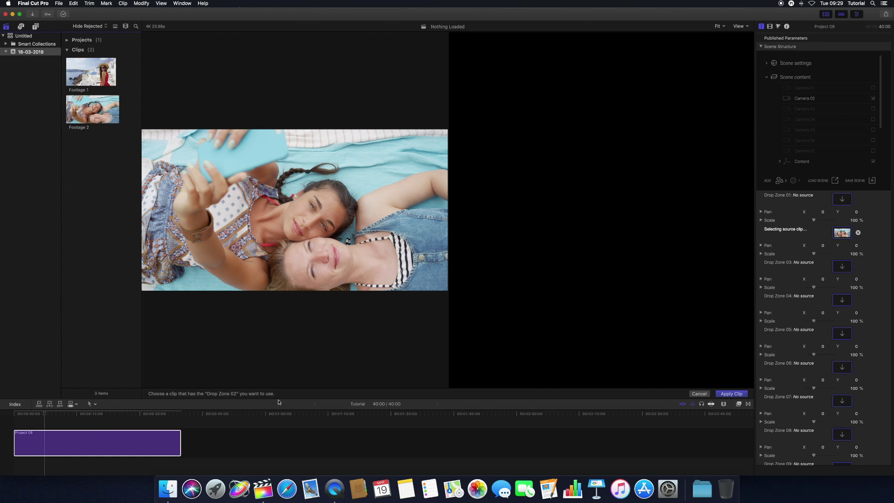
{"action": "left_click", "coordinate": [726, 396]}
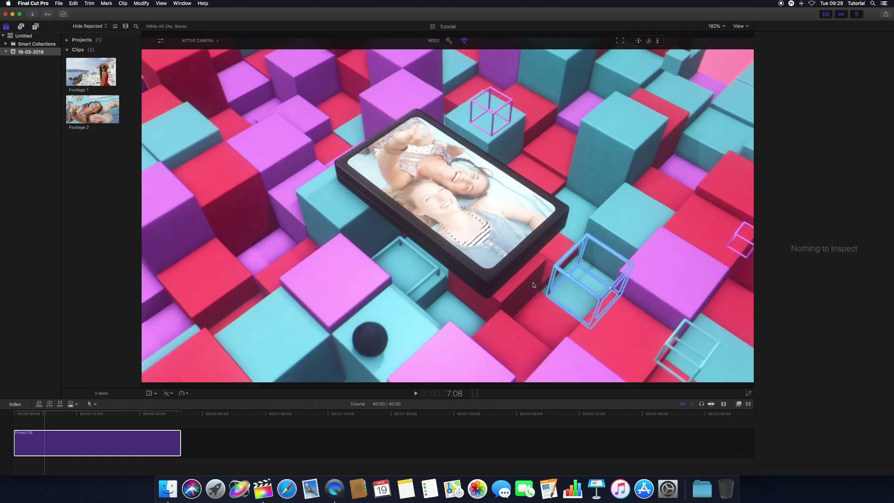
- Set the phone Screen material's colour correction to Gamma 1,35 and Brightness 0,5
{"action": "left_click", "coordinate": [523, 247]}
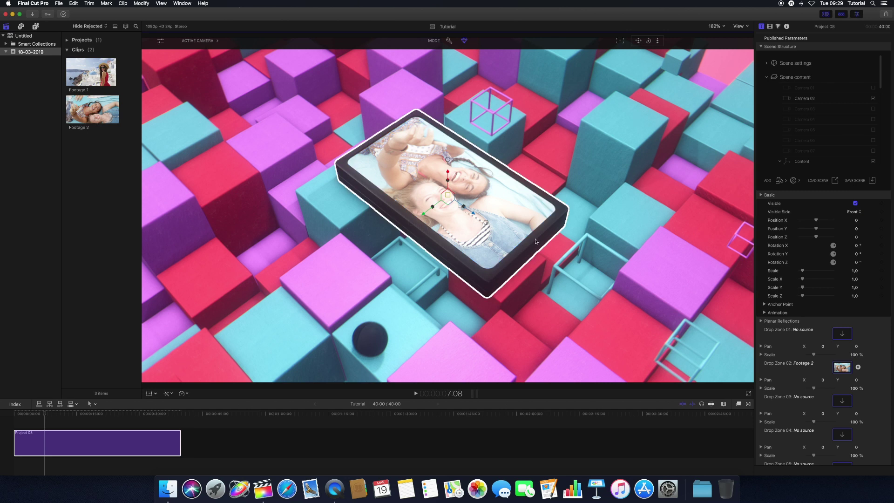
{"action": "scroll", "coordinate": [799, 133], "scroll_direction": "down", "scroll_amount": 5}
{"action": "scroll", "coordinate": [798, 133], "scroll_direction": "down", "scroll_amount": 2}
{"action": "left_click", "coordinate": [865, 139]}
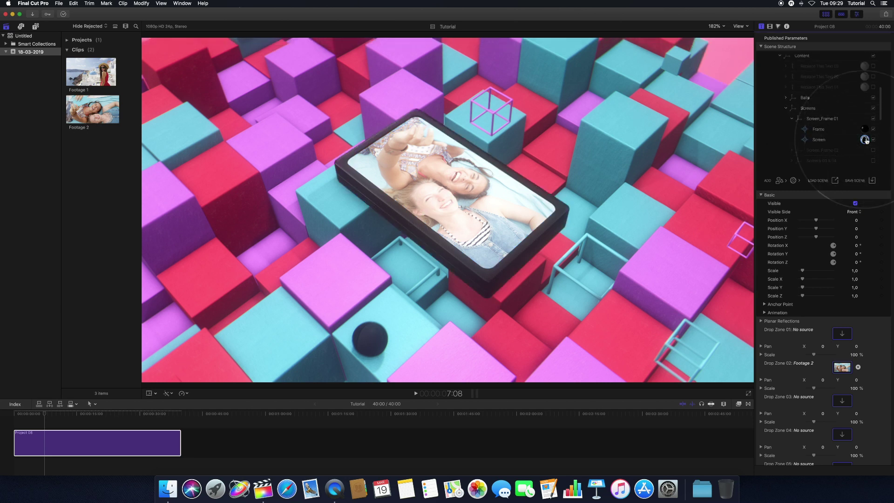
{"action": "left_click", "coordinate": [764, 359]}
{"action": "left_click", "coordinate": [854, 368]}
{"action": "type", "text": "1,35"}
{"action": "key", "text": "Return"}
{"action": "left_click", "coordinate": [853, 393]}
{"action": "type", "text": "0,5"}
{"action": "key", "text": "Return"}
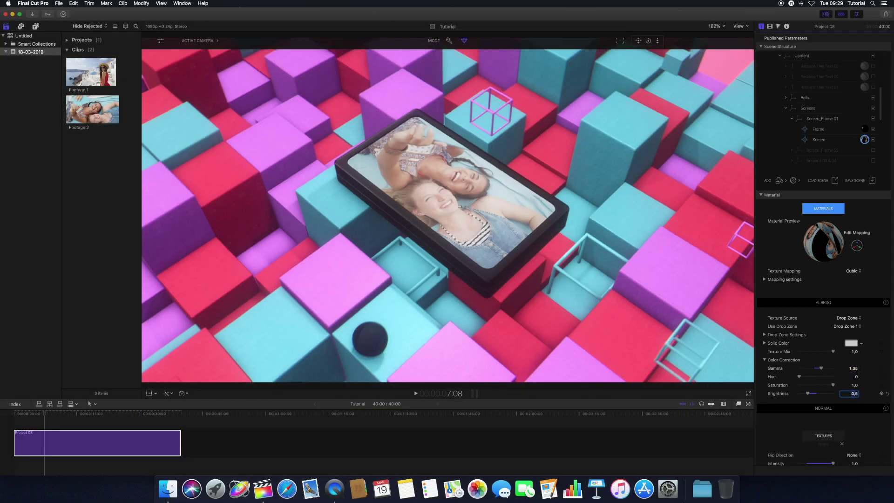
- Turn the first Instancer Floor cube material from purple to yellow
{"action": "left_click", "coordinate": [613, 161]}
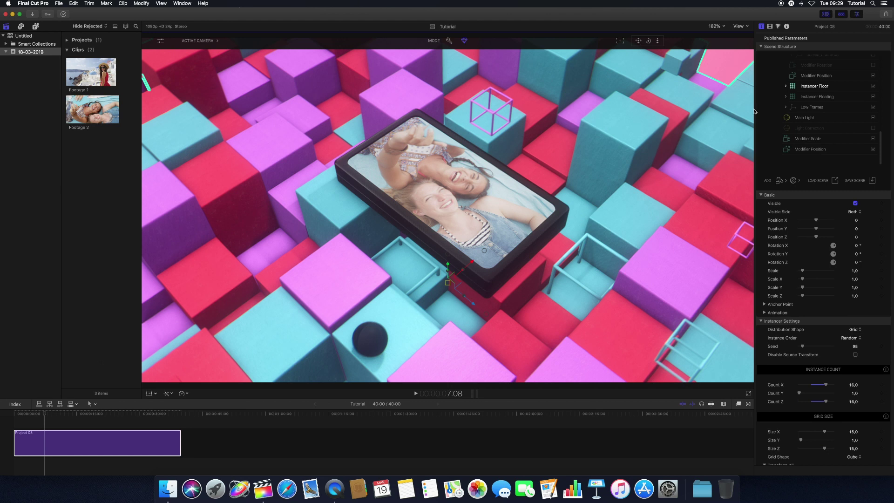
{"action": "left_click", "coordinate": [786, 87]}
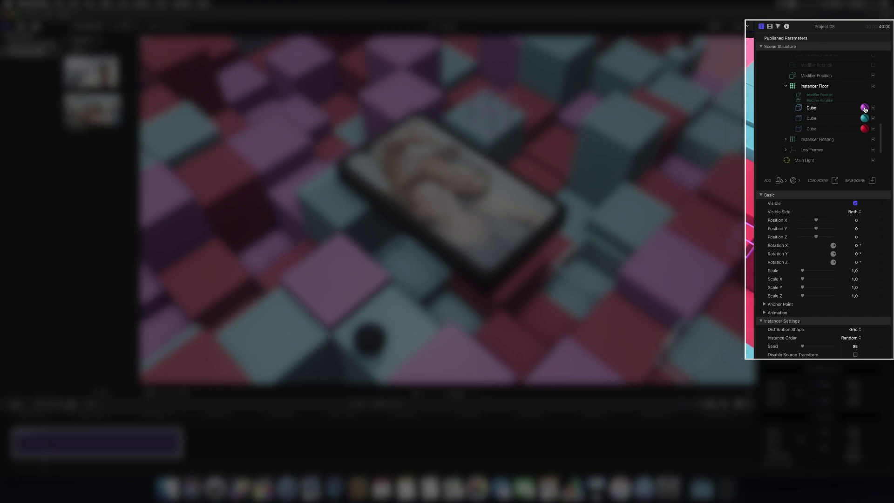
{"action": "left_click", "coordinate": [864, 108]}
{"action": "left_click", "coordinate": [855, 327]}
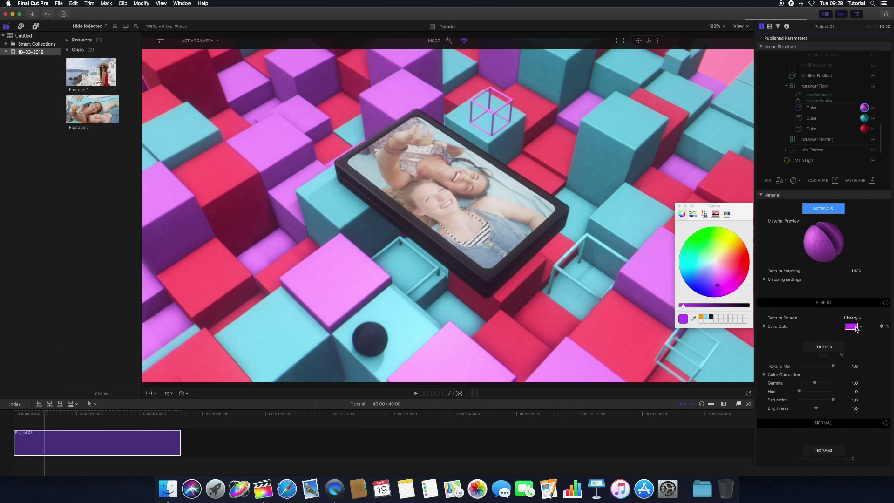
{"action": "left_click", "coordinate": [701, 317]}
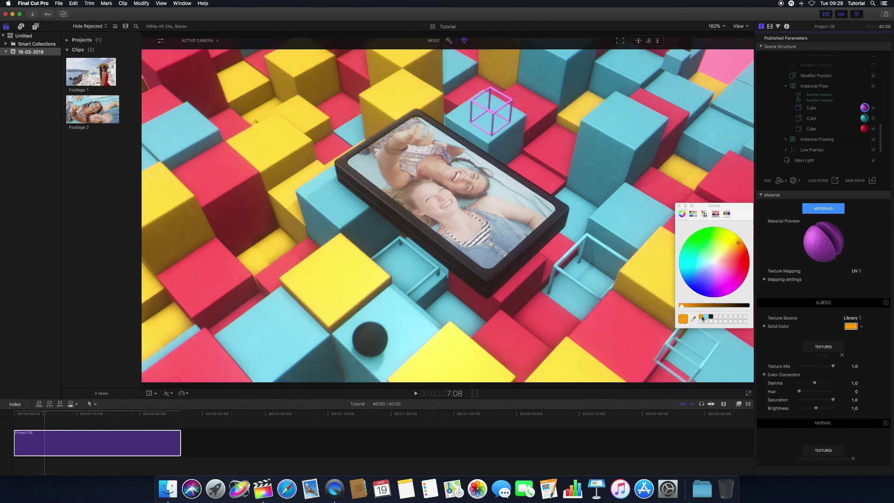
{"action": "left_click", "coordinate": [679, 206]}
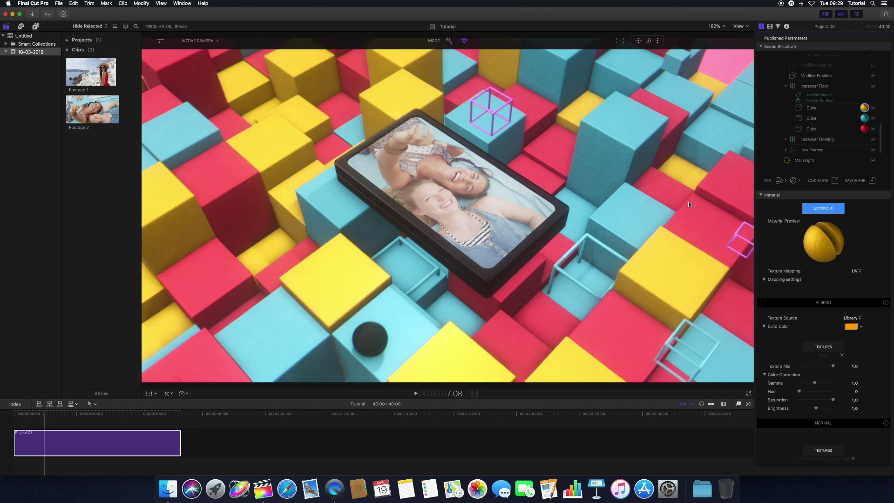
- Recolour the cyan floor cubes dark grey and bring up the red cubes' material
{"action": "left_click", "coordinate": [864, 118]}
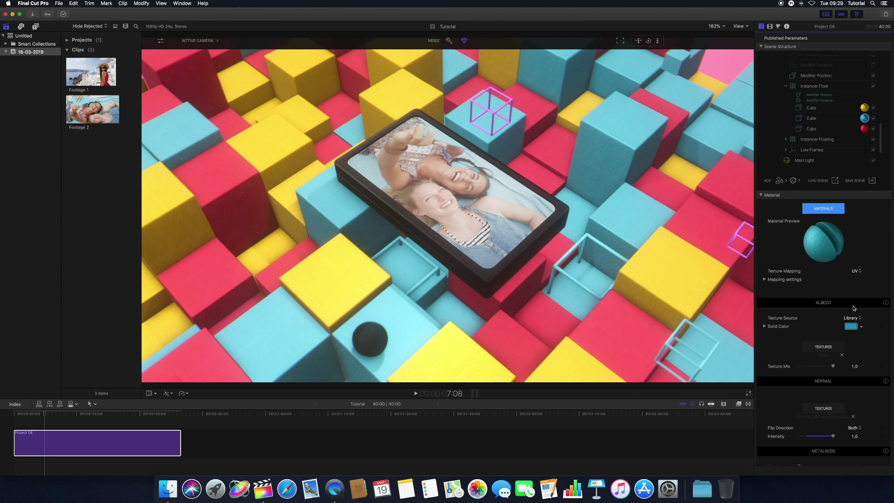
{"action": "left_click", "coordinate": [851, 326]}
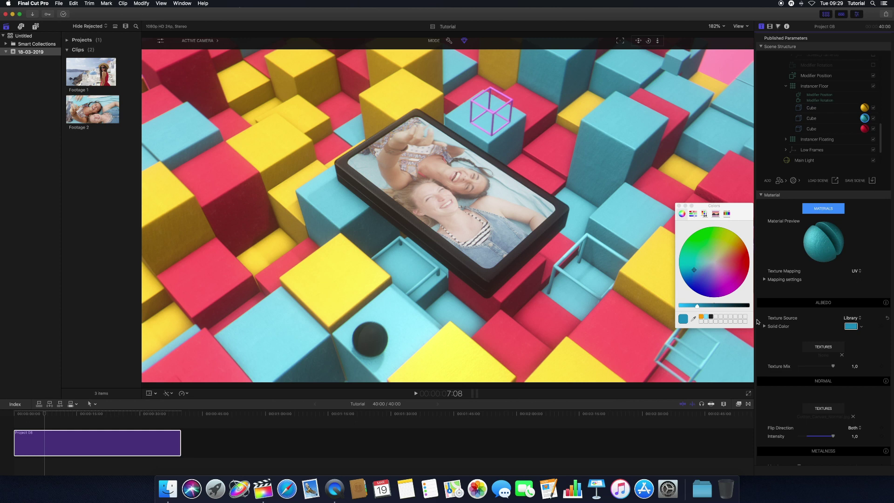
{"action": "left_click", "coordinate": [711, 317]}
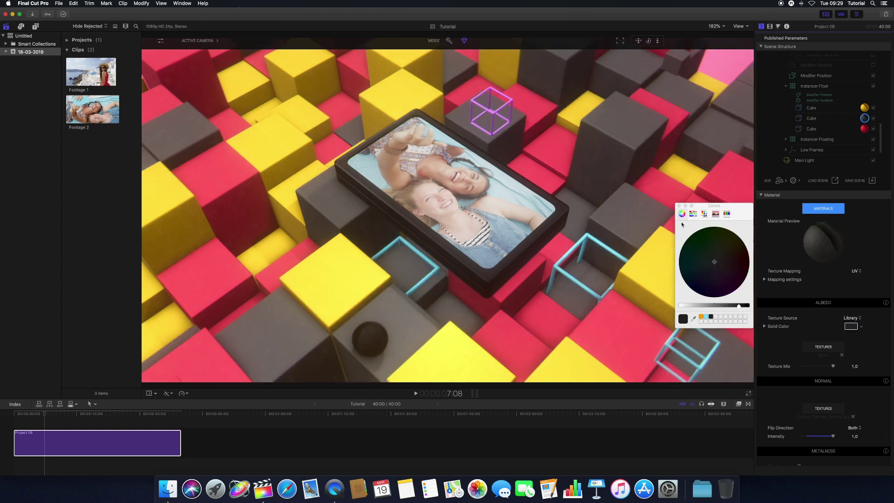
{"action": "left_click", "coordinate": [678, 206]}
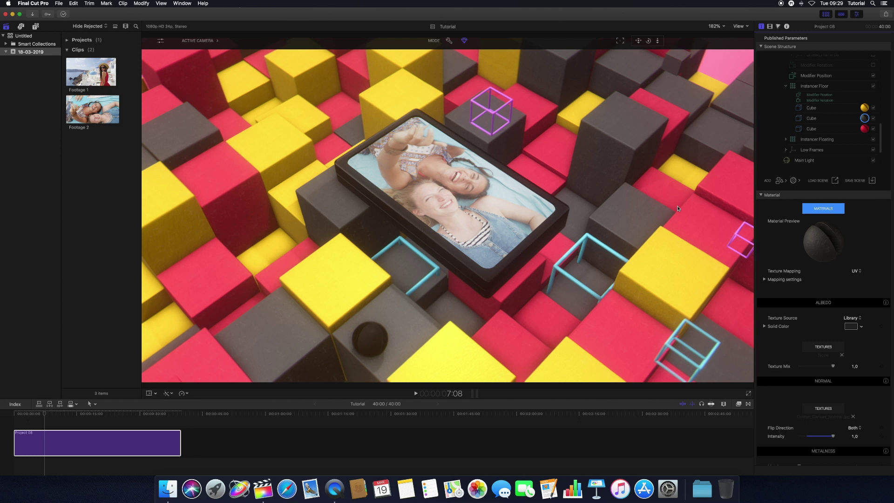
{"action": "left_click", "coordinate": [864, 129]}
- Apply the Aluminium Anodized library material to the red floor cubes
{"action": "left_click", "coordinate": [828, 210]}
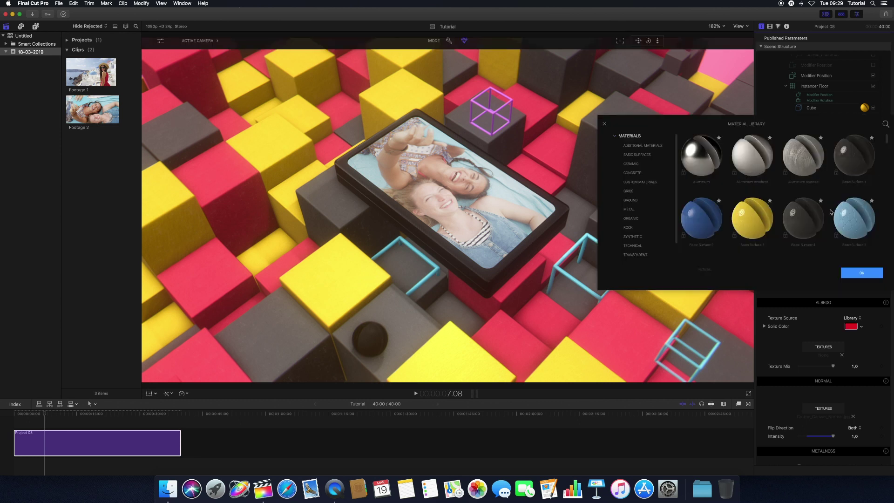
{"action": "left_click", "coordinate": [757, 158]}
{"action": "left_click", "coordinate": [858, 269]}
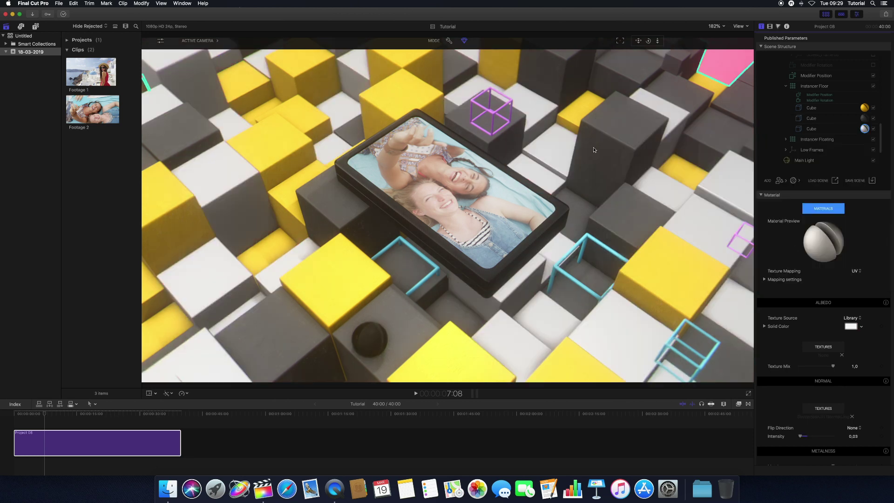
- Expand the Instancer Floating group to reveal its frame cubes
{"action": "left_click", "coordinate": [568, 102]}
{"action": "left_click", "coordinate": [785, 96]}
{"action": "scroll", "coordinate": [803, 102], "scroll_direction": "down", "scroll_amount": 2}
- Recolour Frame Cube 05 from purple to cyan blue to match the other frames
{"action": "left_click", "coordinate": [865, 117]}
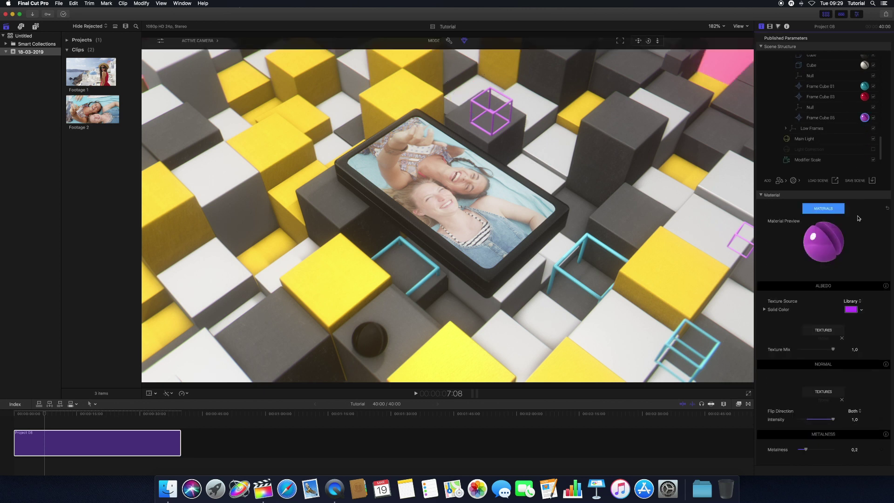
{"action": "left_click", "coordinate": [851, 309]}
{"action": "left_click", "coordinate": [706, 317]}
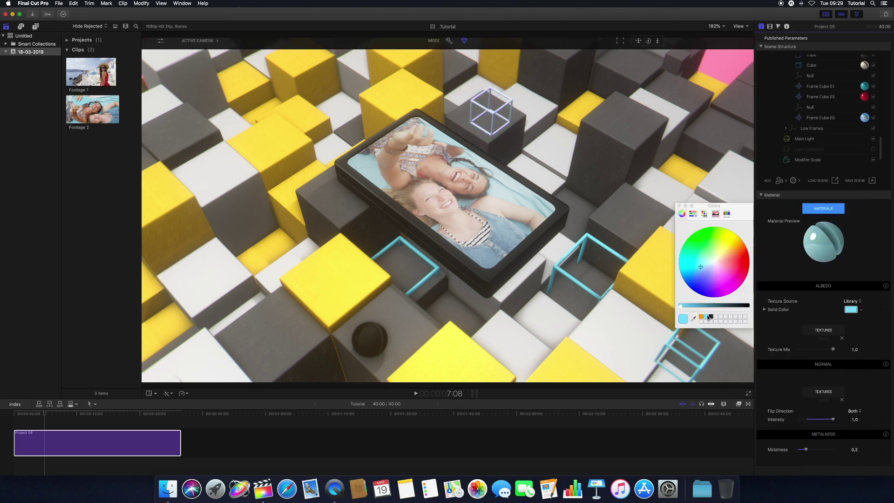
{"action": "left_click", "coordinate": [695, 273]}
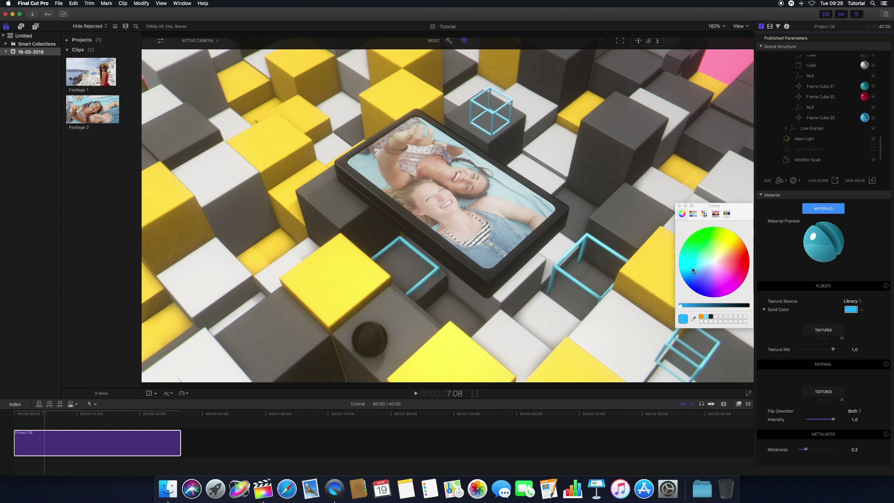
{"action": "left_click", "coordinate": [679, 206]}
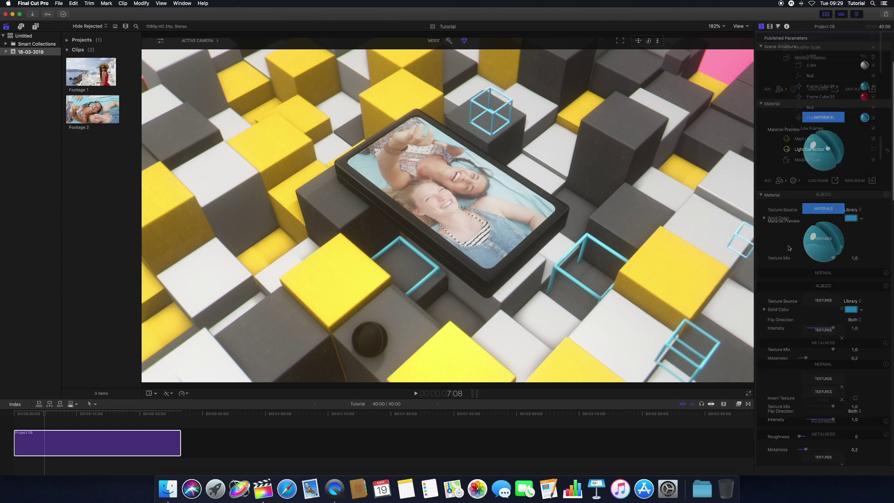
{"action": "scroll", "coordinate": [830, 359], "scroll_direction": "down", "scroll_amount": 15}
{"action": "left_click", "coordinate": [850, 407]}
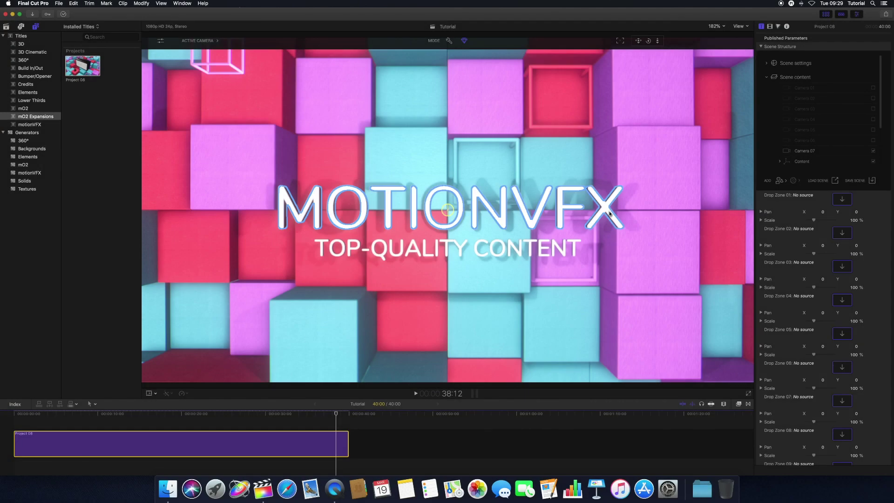
- Select the MOTIONVFX title and replace its text with CONCEPTUAL
{"action": "left_click", "coordinate": [609, 213]}
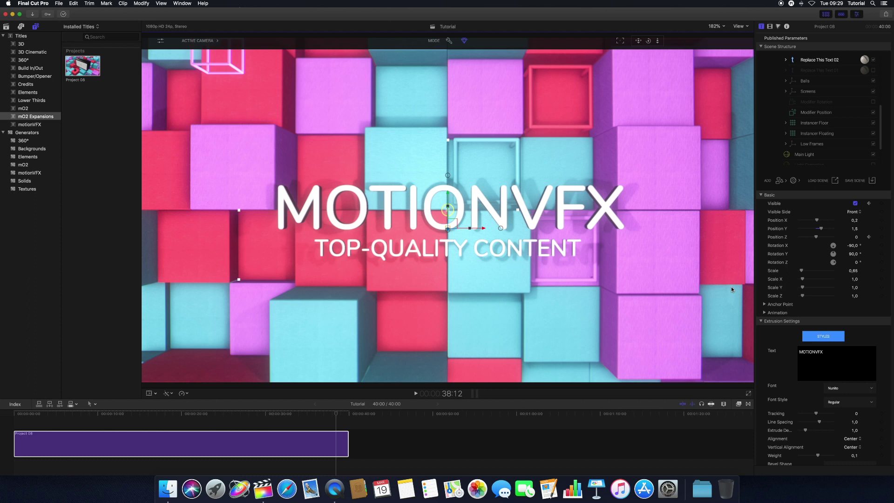
{"action": "left_click", "coordinate": [838, 350]}
{"action": "key", "text": "super+a"}
{"action": "type", "text": "CONCE"}
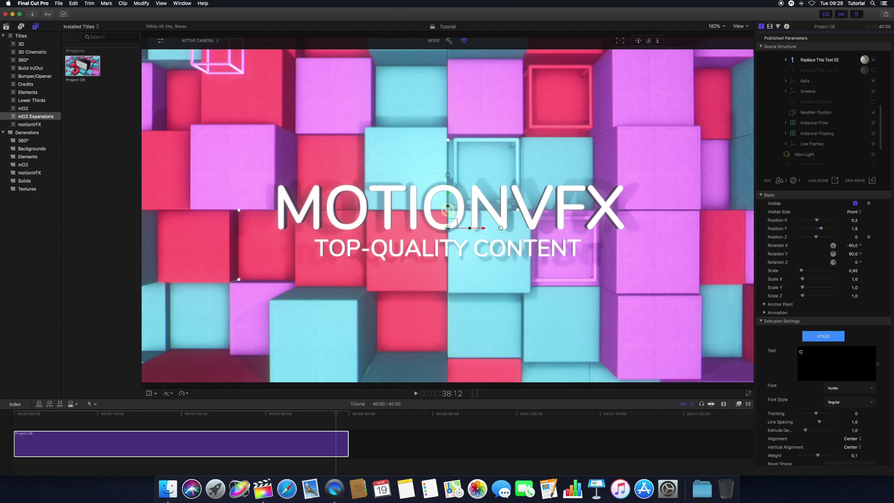
{"action": "type", "text": "PTUAL"}
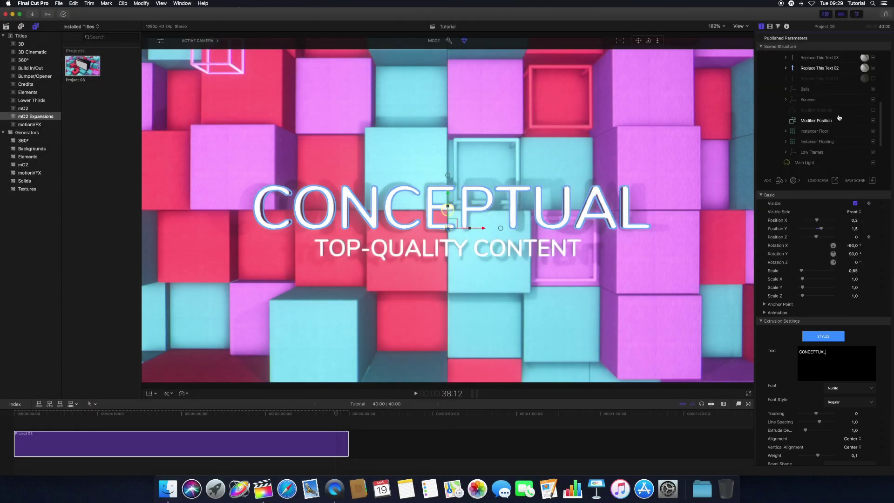
- Change the subtitle to GEOMETRIC ART, scale it to 0.37 and nudge it down
{"action": "left_click", "coordinate": [819, 99]}
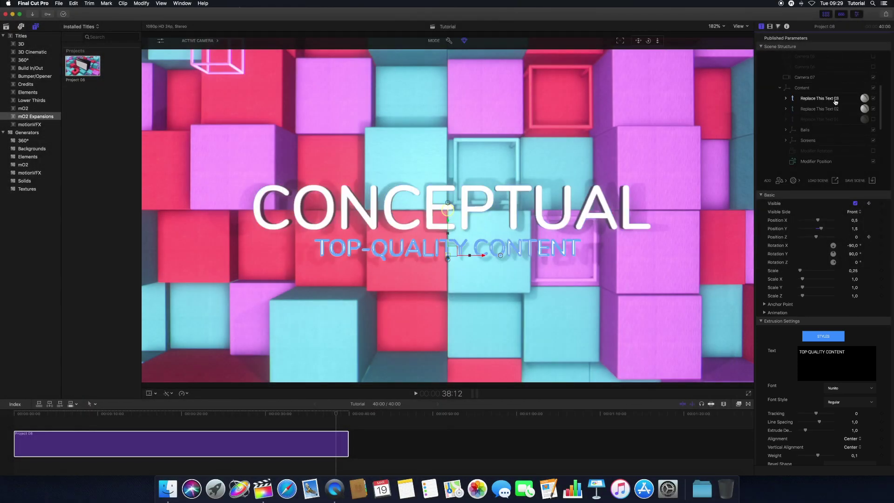
{"action": "triple_click", "coordinate": [854, 351]}
{"action": "type", "text": "GEOMETRIC ART"}
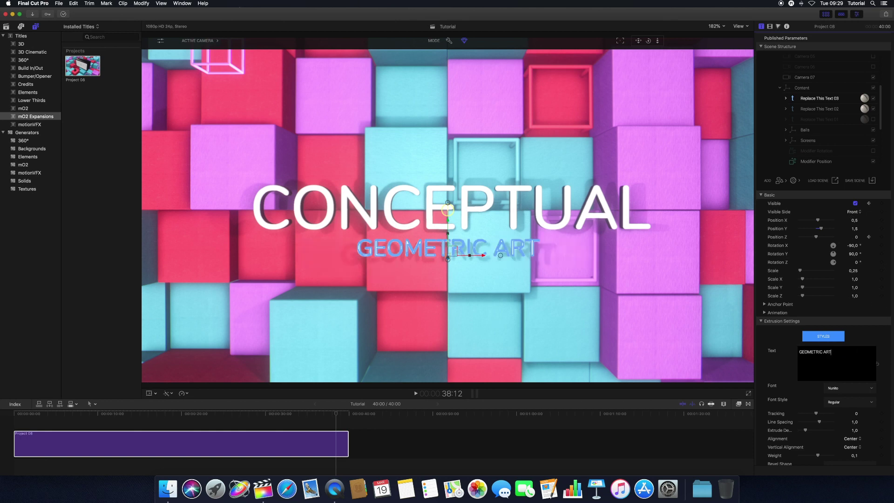
{"action": "left_click_drag", "start_coordinate": [800, 273], "coordinate": [801, 273]}
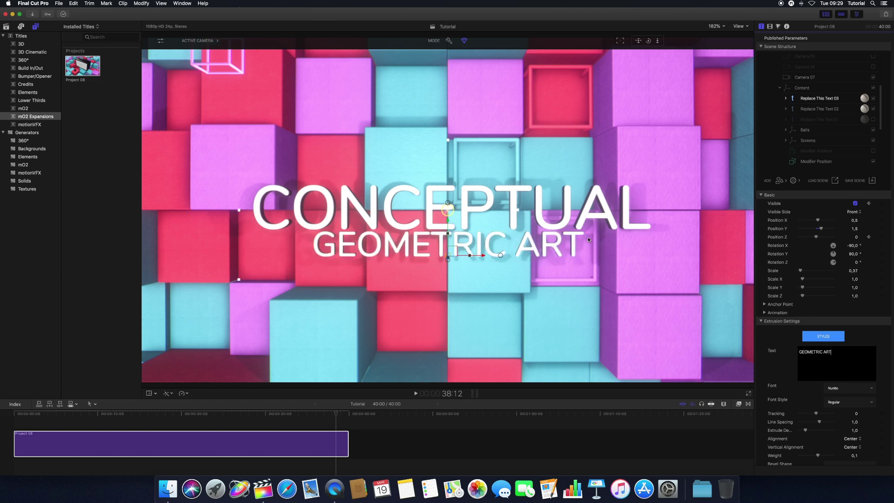
{"action": "left_click_drag", "start_coordinate": [446, 222], "coordinate": [444, 228]}
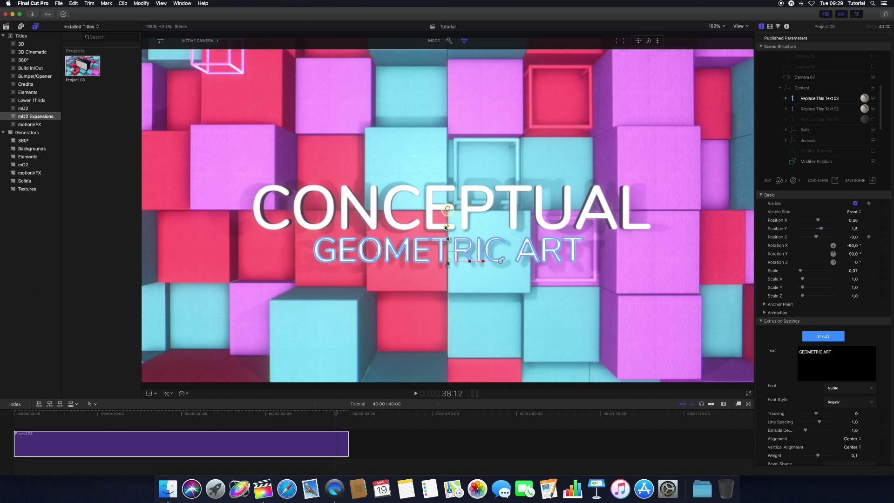
- Give the CONCEPTUAL title the Metal > Brass library material
{"action": "left_click", "coordinate": [459, 207]}
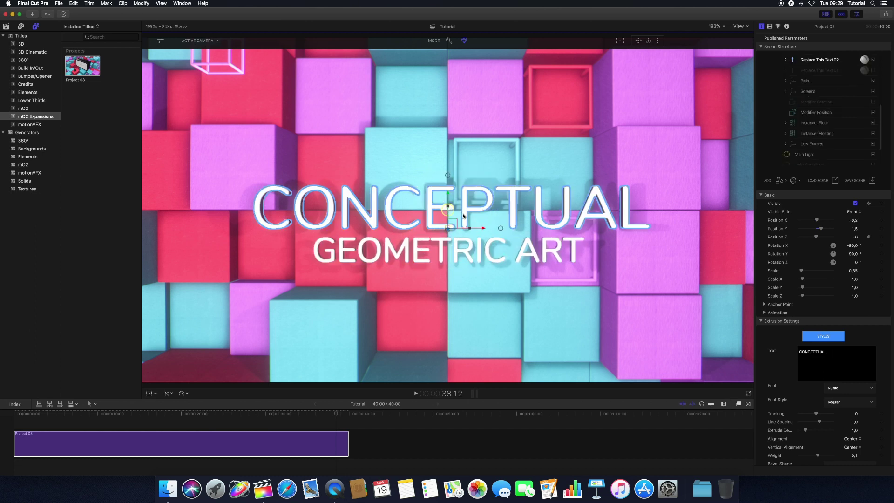
{"action": "left_click", "coordinate": [864, 59]}
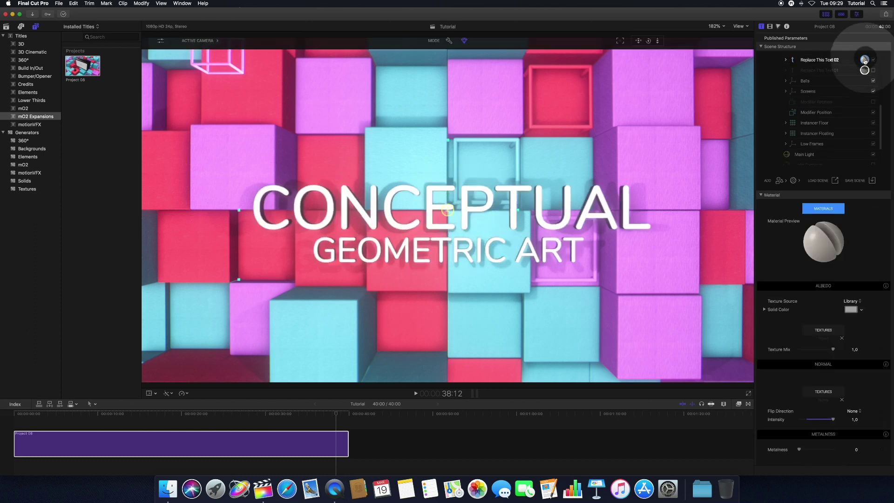
{"action": "left_click", "coordinate": [821, 209]}
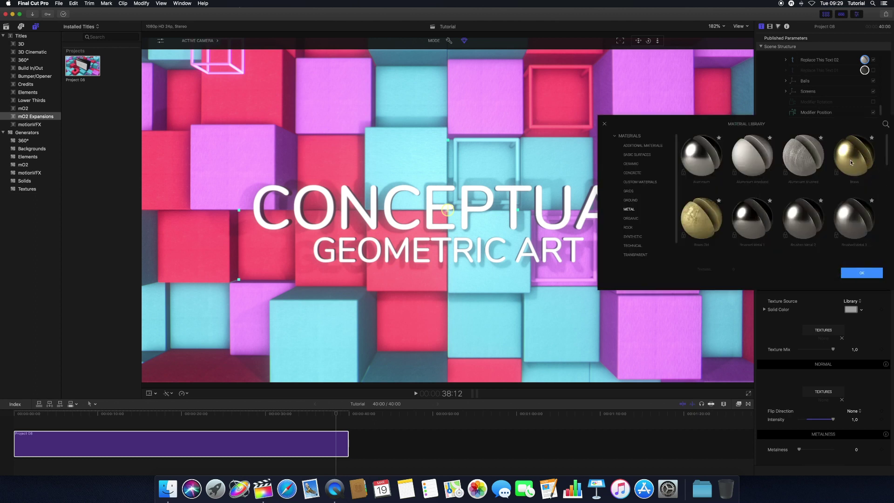
{"action": "left_click", "coordinate": [850, 163]}
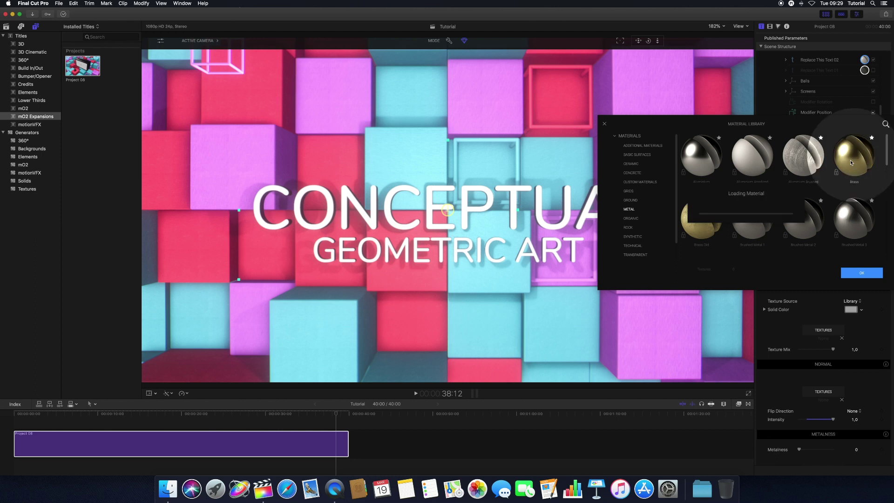